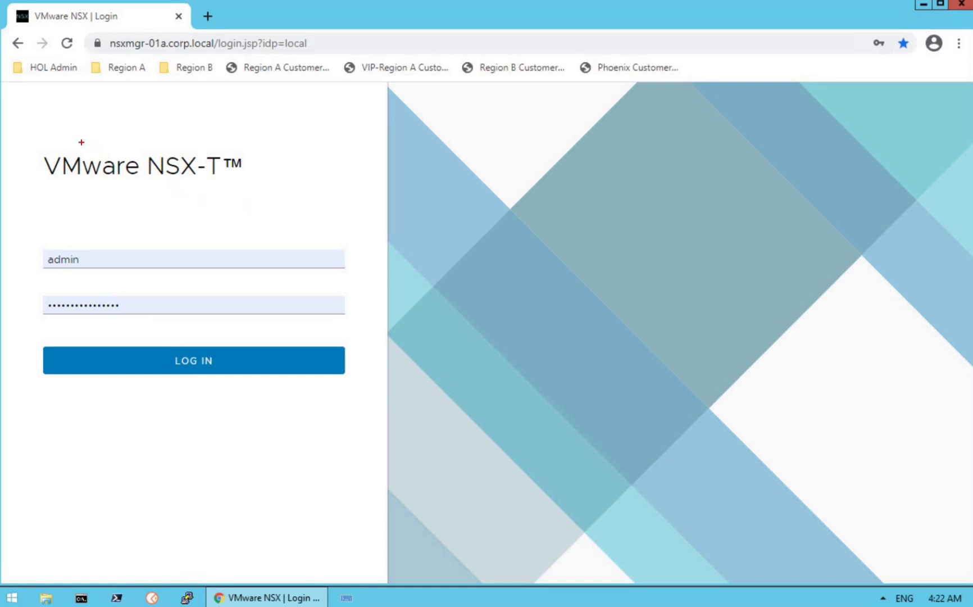
Step: Sign in to NSX-T Manager as the local administrator after highlighting the product title and username field
left_click_drag(31, 133, 263, 197)
left_click_drag(41, 236, 150, 274)
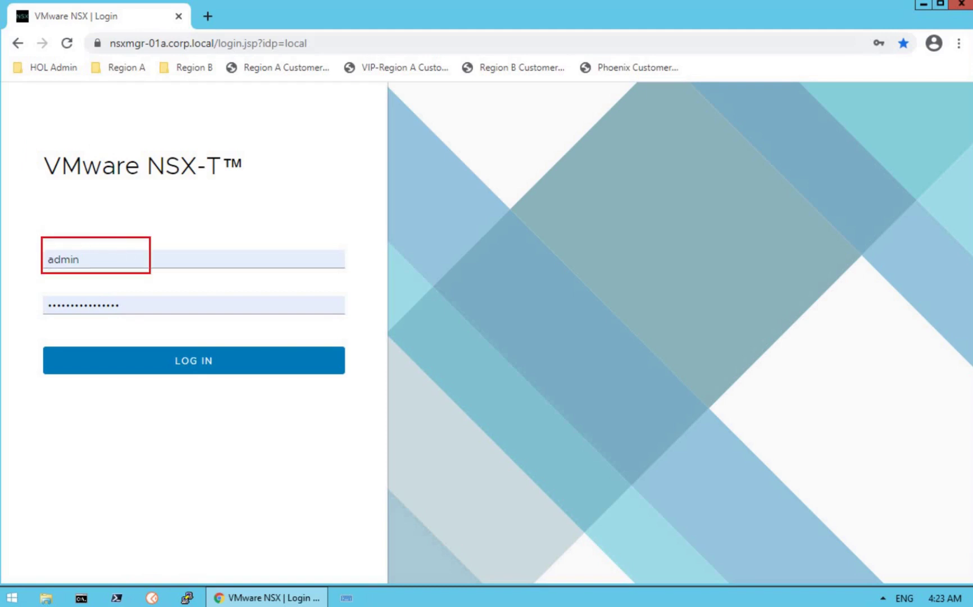
left_click(210, 364)
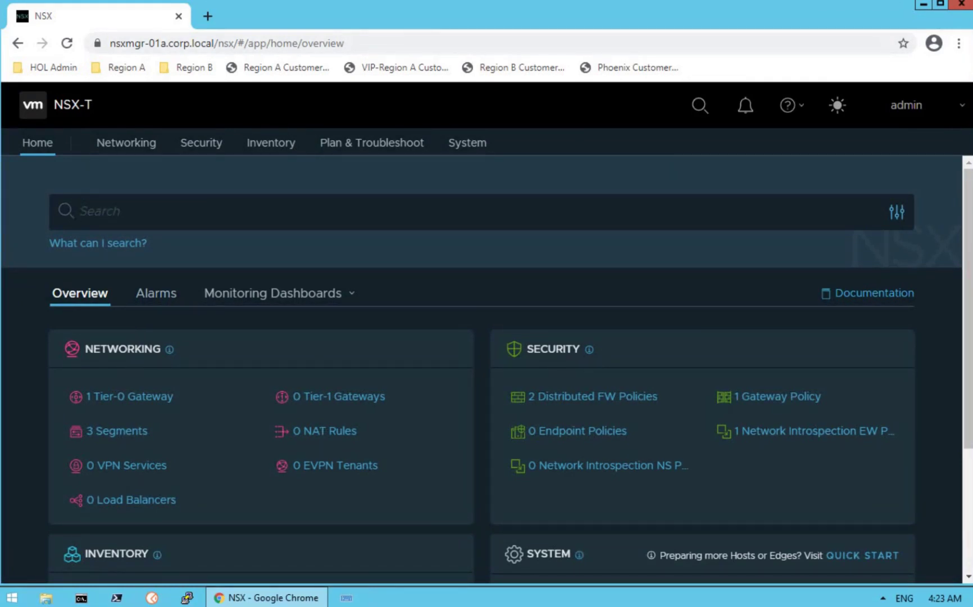
Step: Highlight the Networking and Security summary cards on the Home dashboard
mouse_move(52, 326)
left_mouse_down()
mouse_move(200, 416)
mouse_move(466, 522)
left_mouse_up()
key("Escape")
mouse_move(493, 328)
left_mouse_down()
mouse_move(812, 491)
mouse_move(910, 523)
left_mouse_up()
key("Escape")
Step: Highlight the Inventory summary card, point out Plan & Troubleshoot, and open the Inventory Overview
scroll(738, 480, "down", 3)
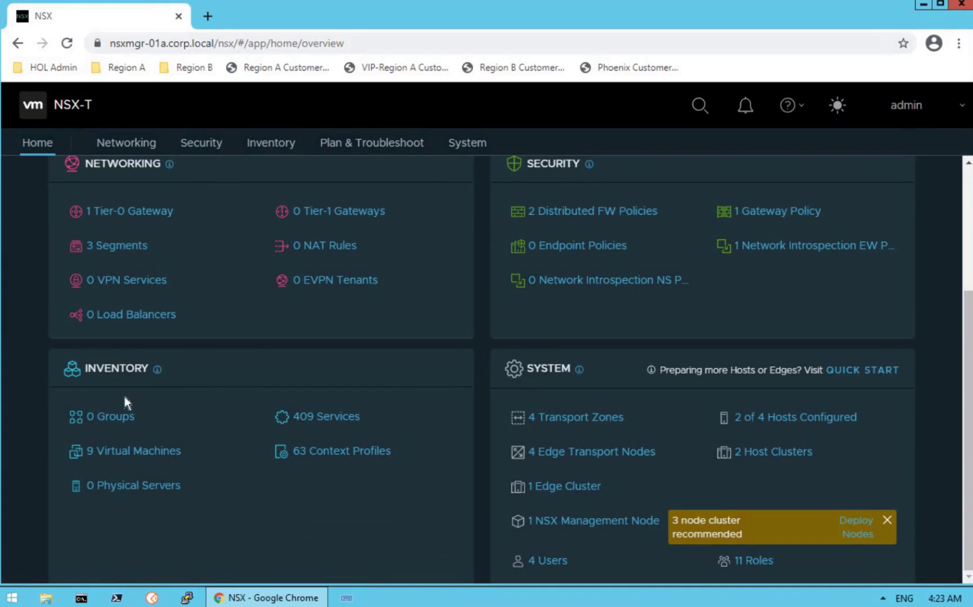
mouse_move(47, 350)
left_mouse_down()
mouse_move(226, 450)
mouse_move(470, 547)
left_mouse_up()
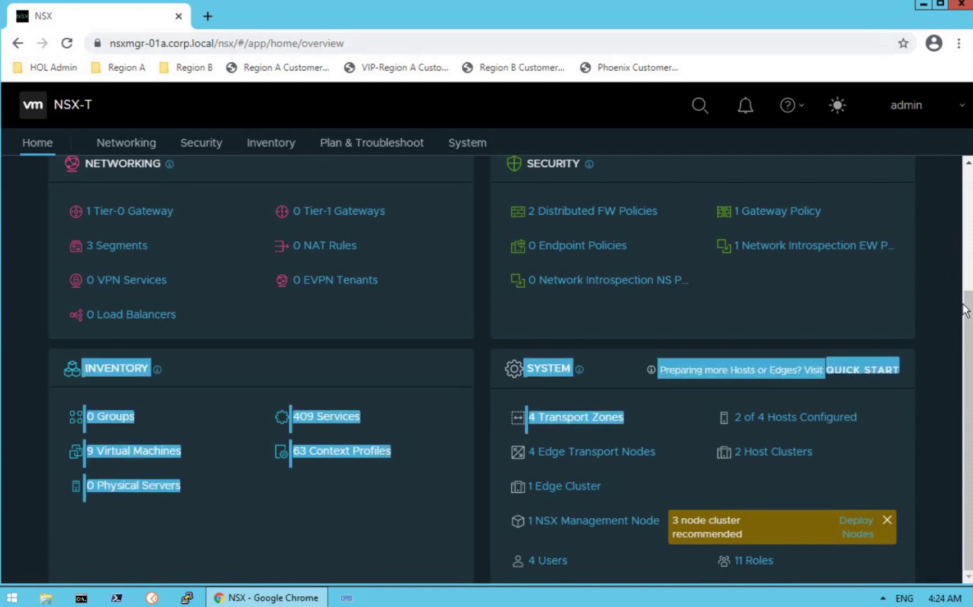
scroll(669, 193, "up", 3)
left_click(370, 149)
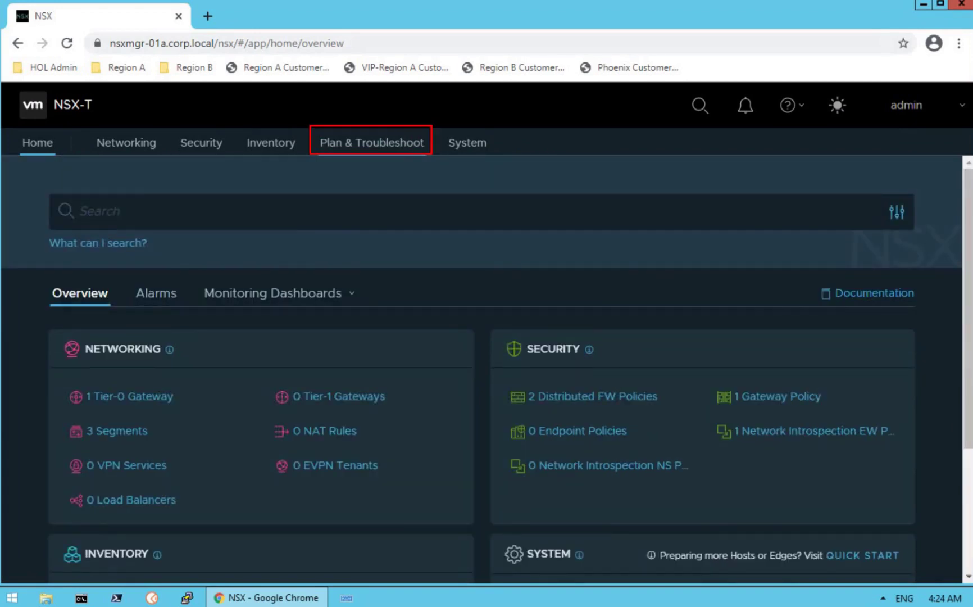
left_click(274, 145)
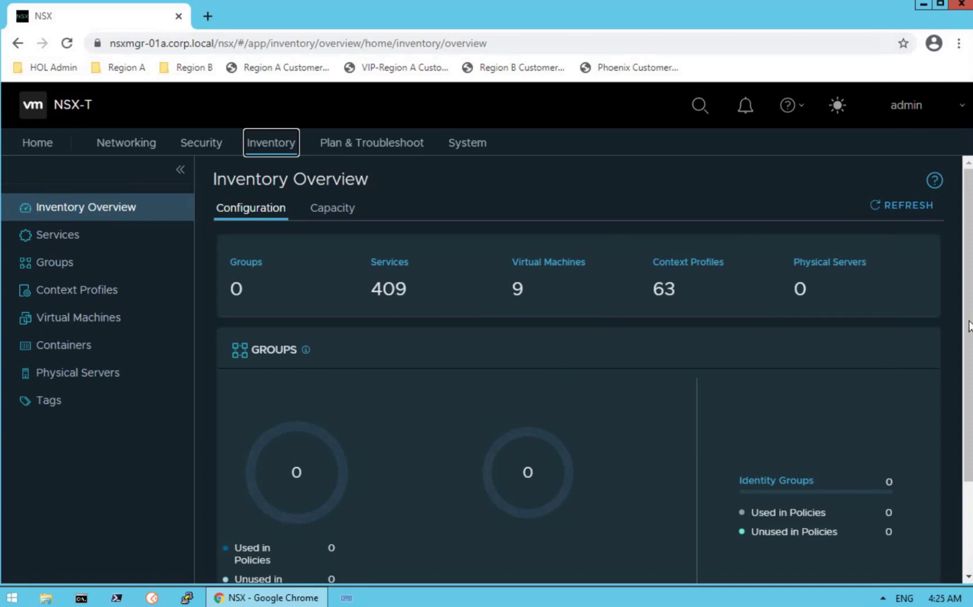
scroll(947, 425, "down", 2)
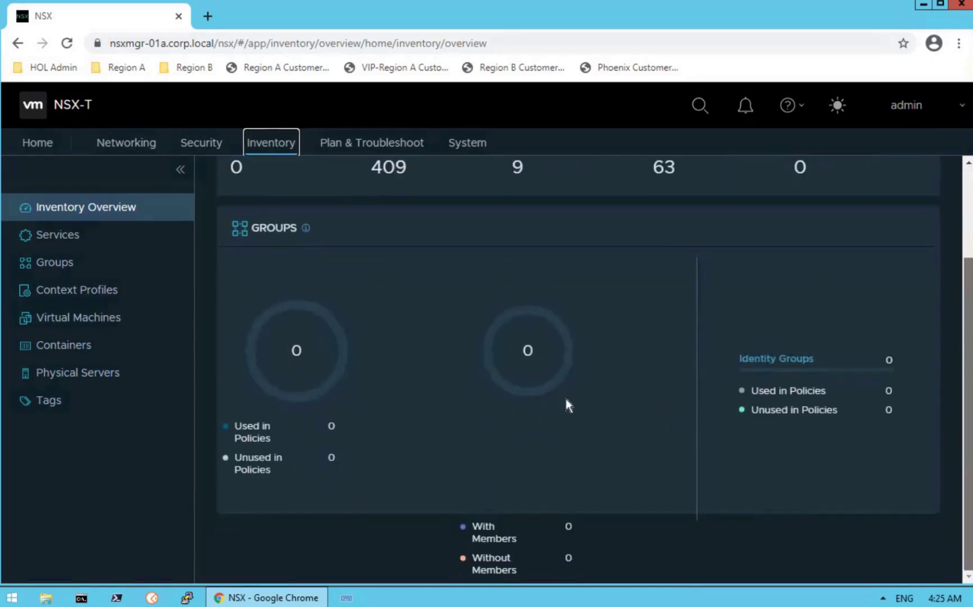
left_click_drag(226, 206, 693, 499)
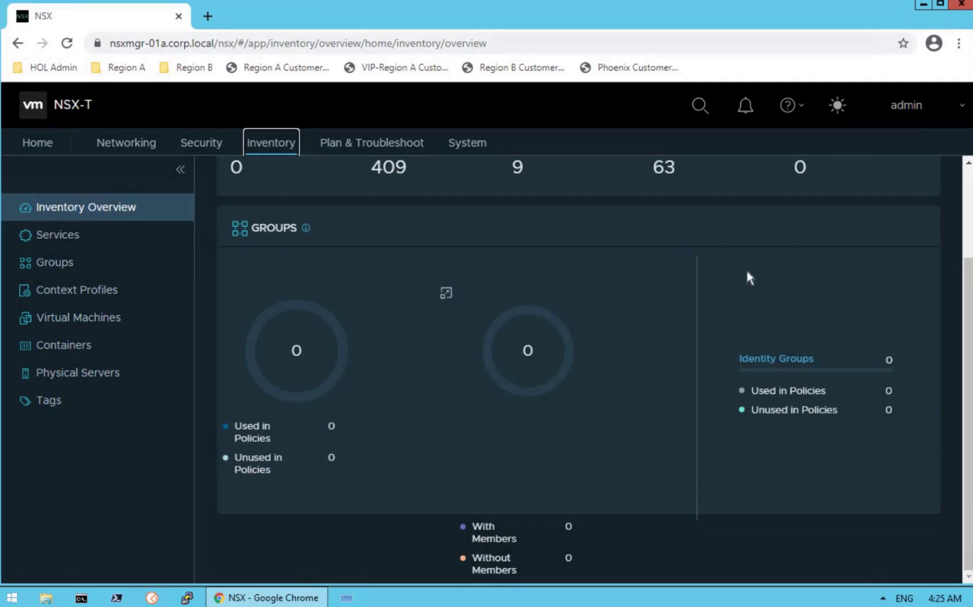
left_click_drag(697, 244, 941, 505)
left_click(963, 221)
scroll(630, 326, "up", 1)
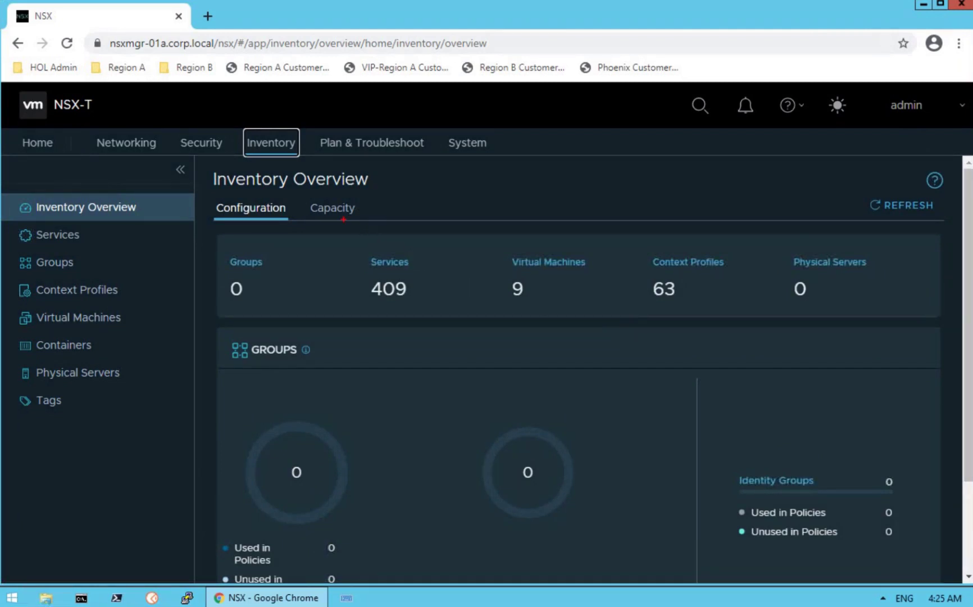
left_click_drag(301, 195, 369, 222)
Step: Show the Capacity table and highlight the Groups row with its 20,000 maximum
left_click(336, 212)
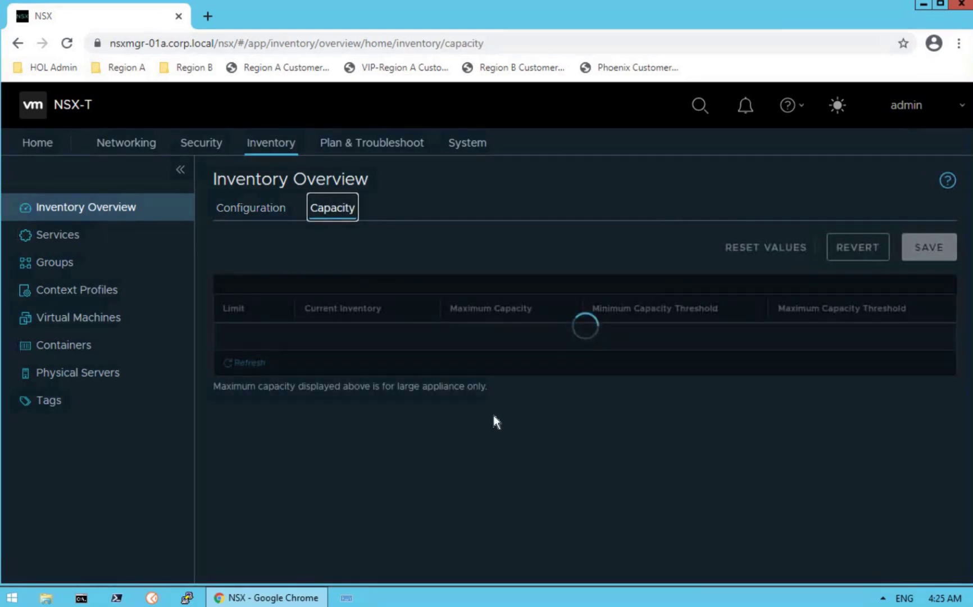
mouse_move(490, 415)
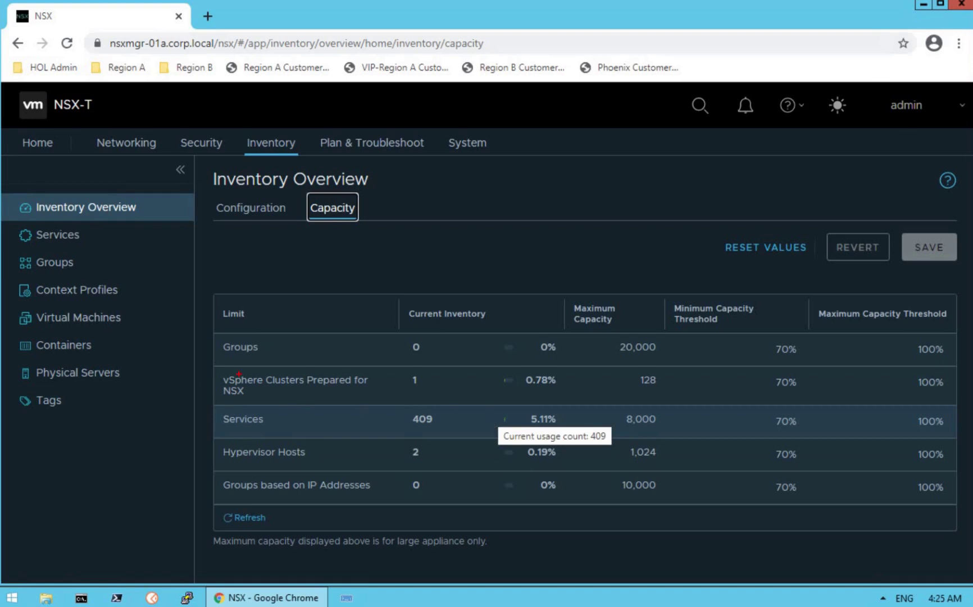
left_click_drag(217, 334, 391, 368)
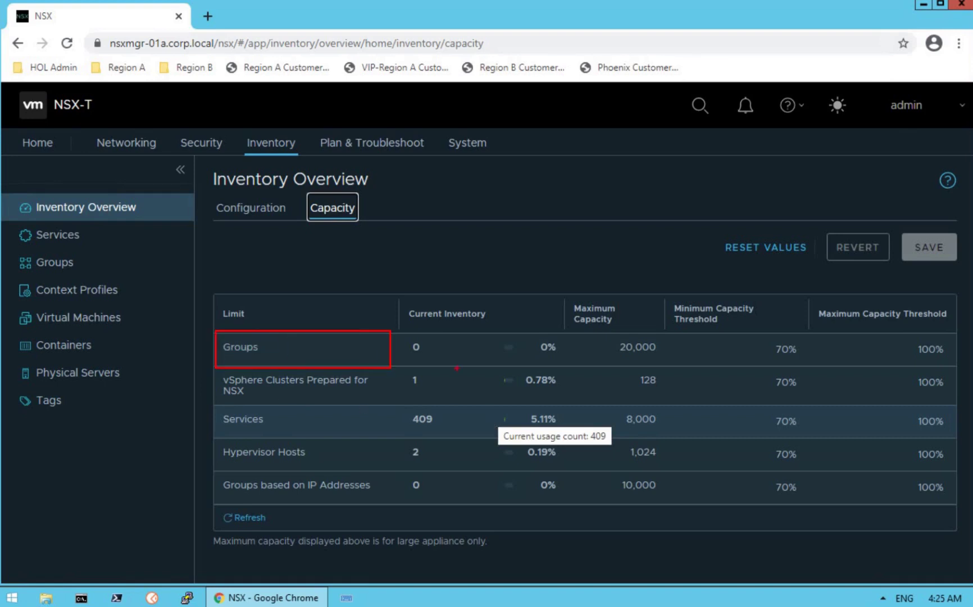
left_click_drag(599, 332, 674, 363)
key("ctrl+z")
Step: Highlight the Hypervisor Hosts 1,024 and vSphere Clusters 128 maximums in the Capacity table
left_click_drag(215, 440, 320, 470)
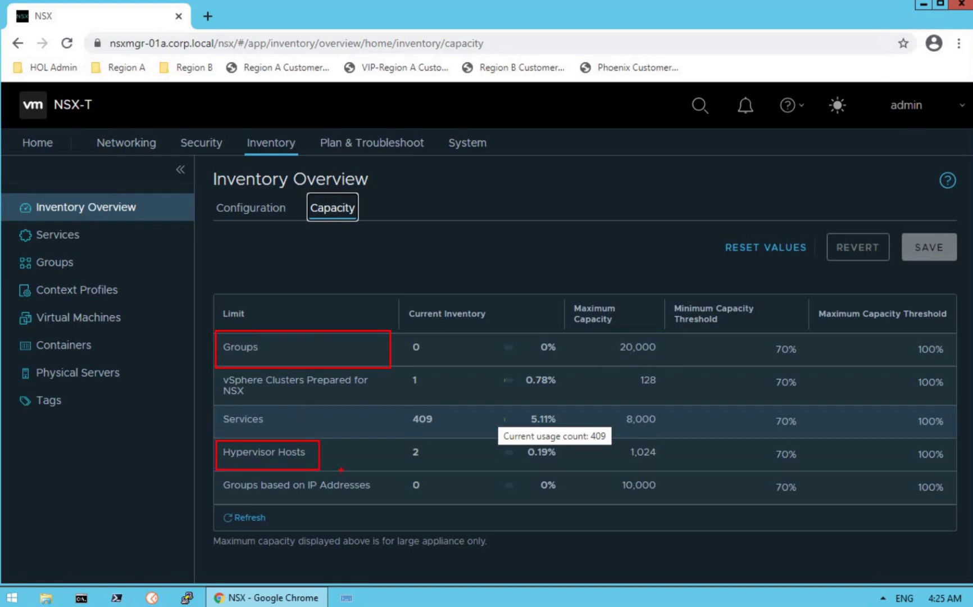
key("Escape")
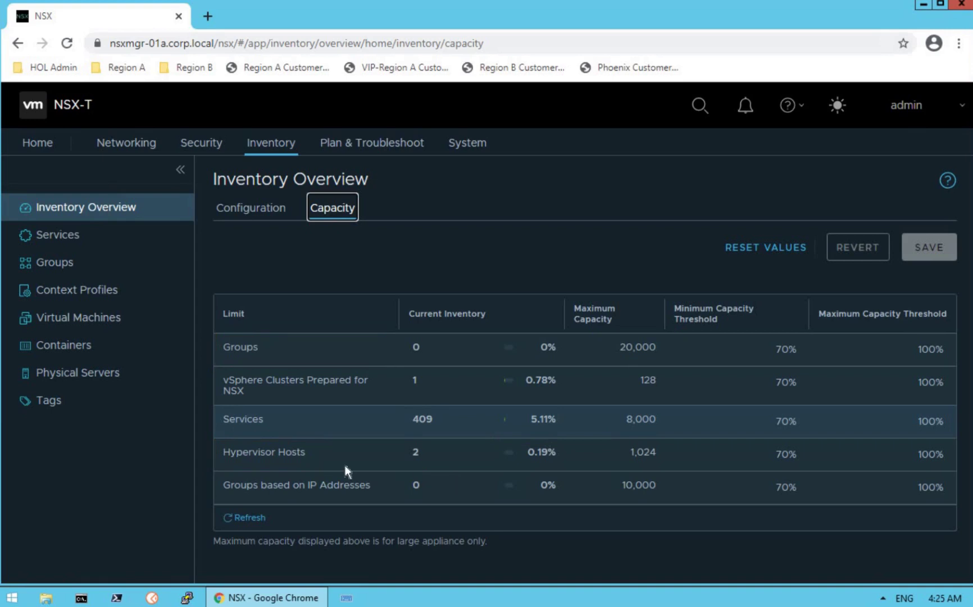
left_click_drag(221, 440, 324, 467)
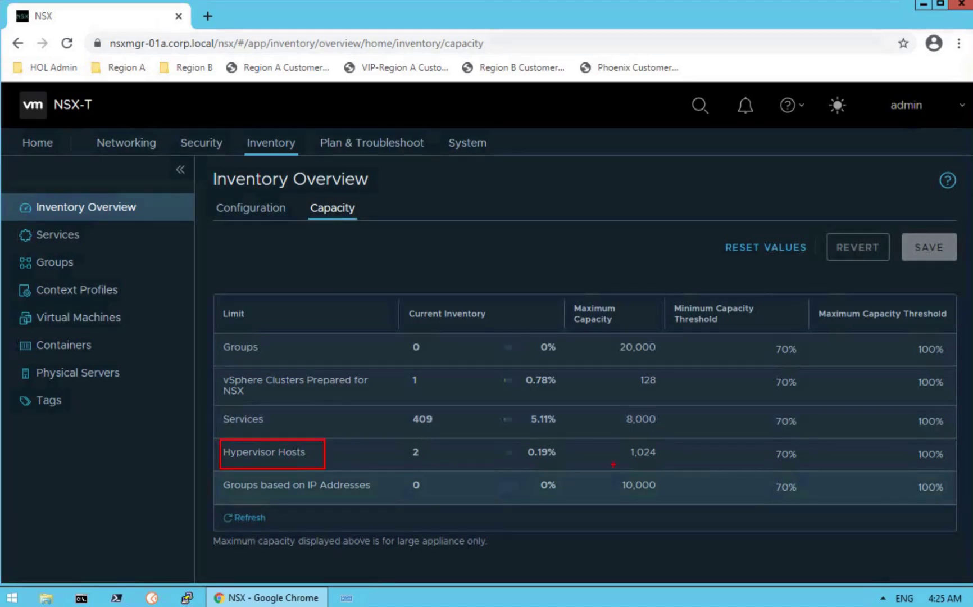
left_click_drag(607, 437, 662, 469)
key("Escape")
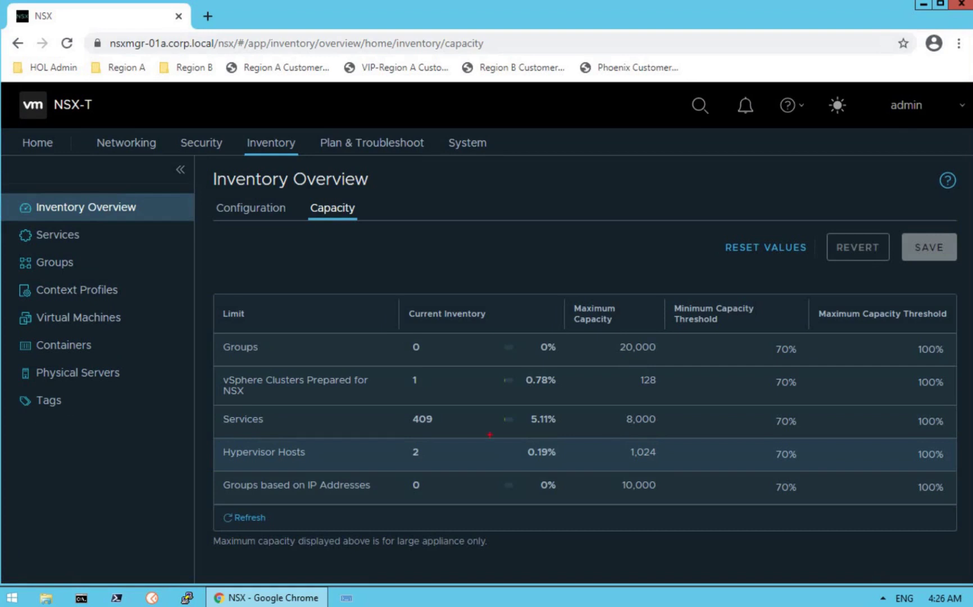
left_click_drag(211, 363, 385, 405)
left_click_drag(587, 365, 671, 405)
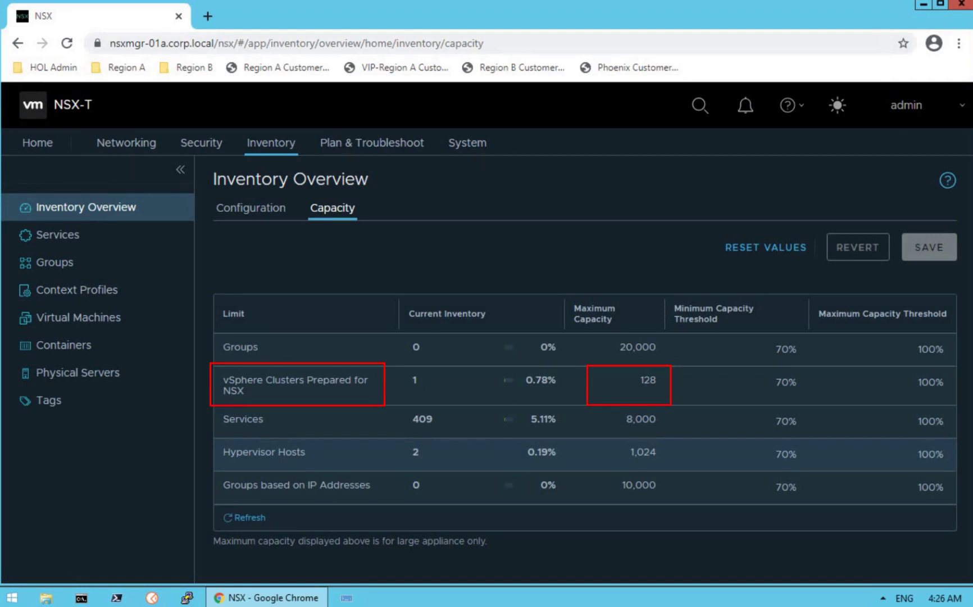
key("Escape")
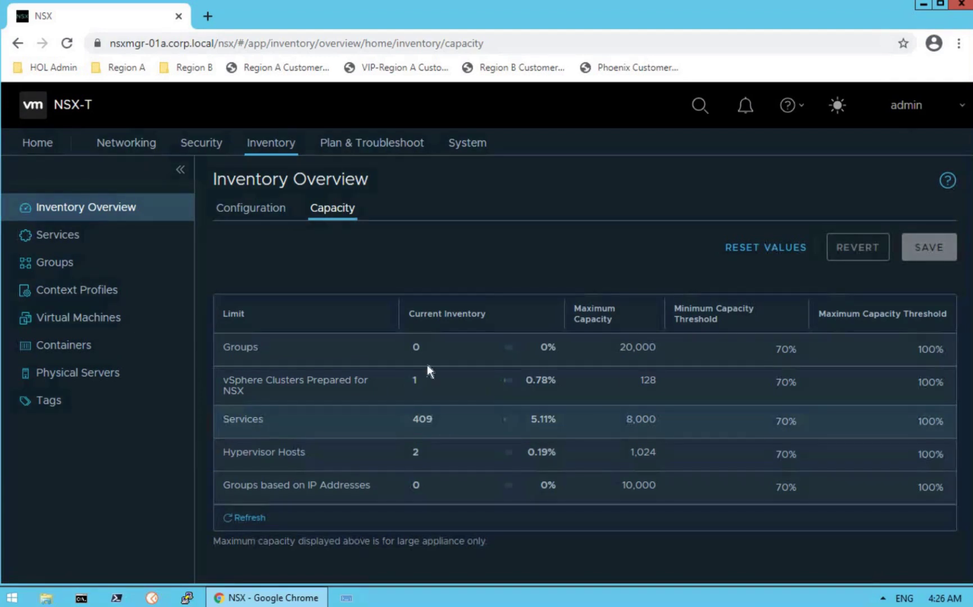
Step: Browse the Services inventory list, scrolling through its 409 services
left_click(65, 239)
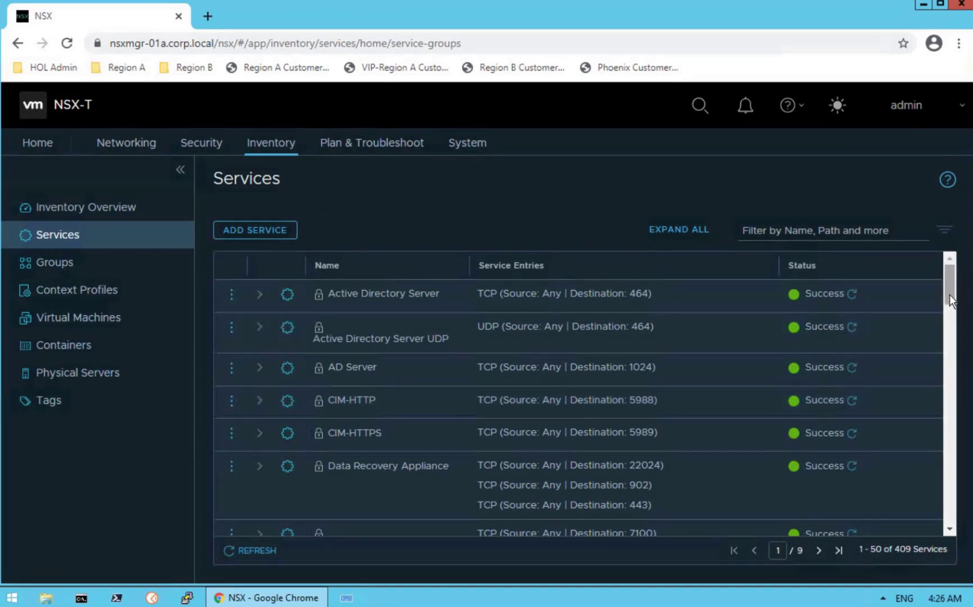
scroll(950, 314, "down", 5)
scroll(952, 365, "down", 15)
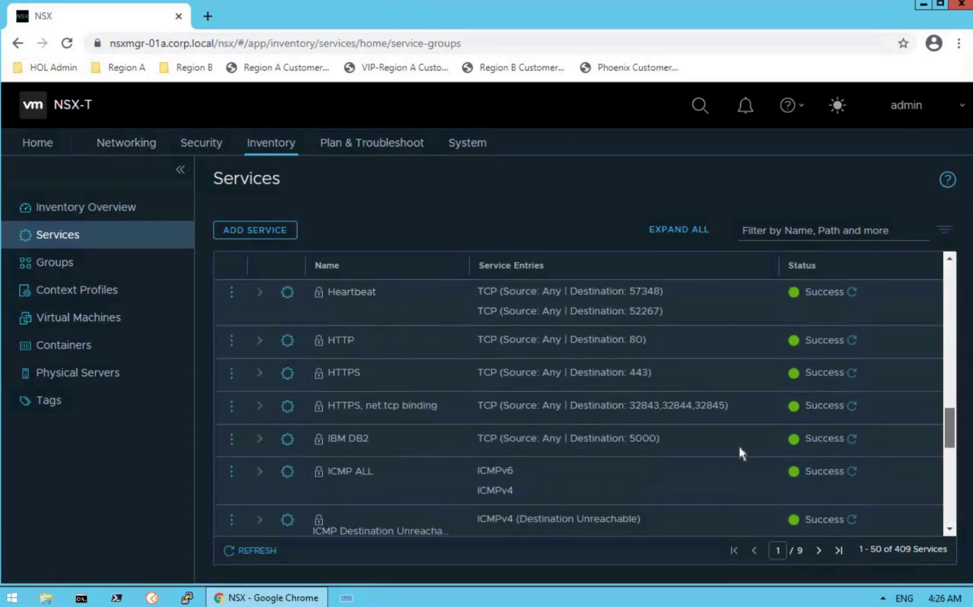
scroll(740, 447, "down", 2)
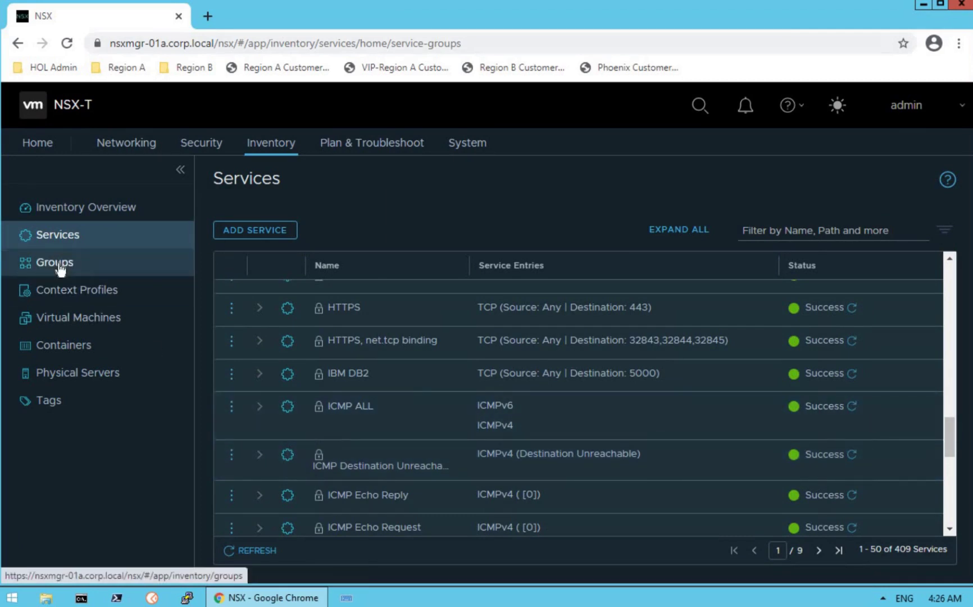
Step: Go to Groups, highlight the empty list, and cancel a new group
left_click(61, 271)
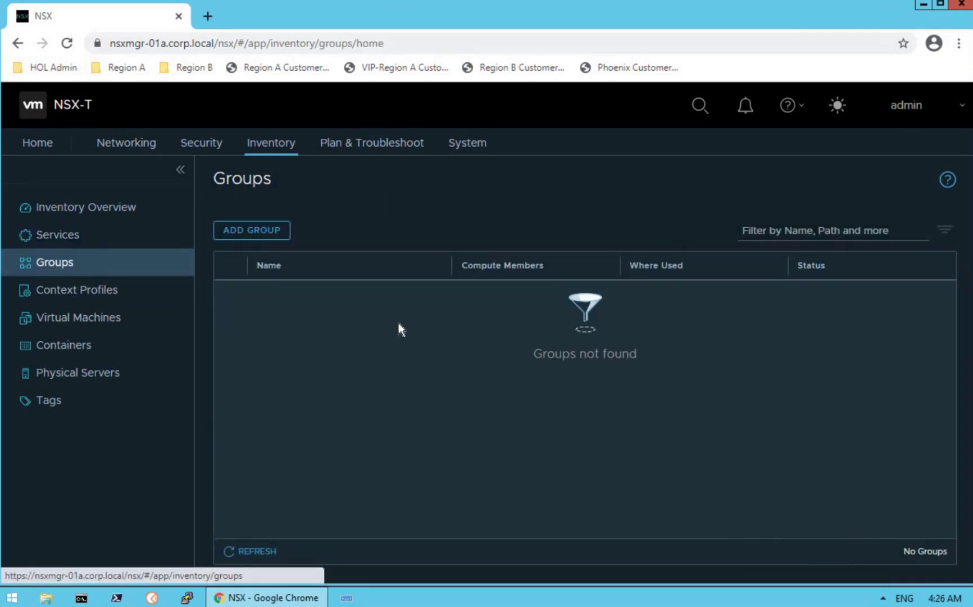
mouse_move(471, 287)
left_mouse_down()
mouse_move(742, 351)
mouse_move(742, 371)
left_mouse_up()
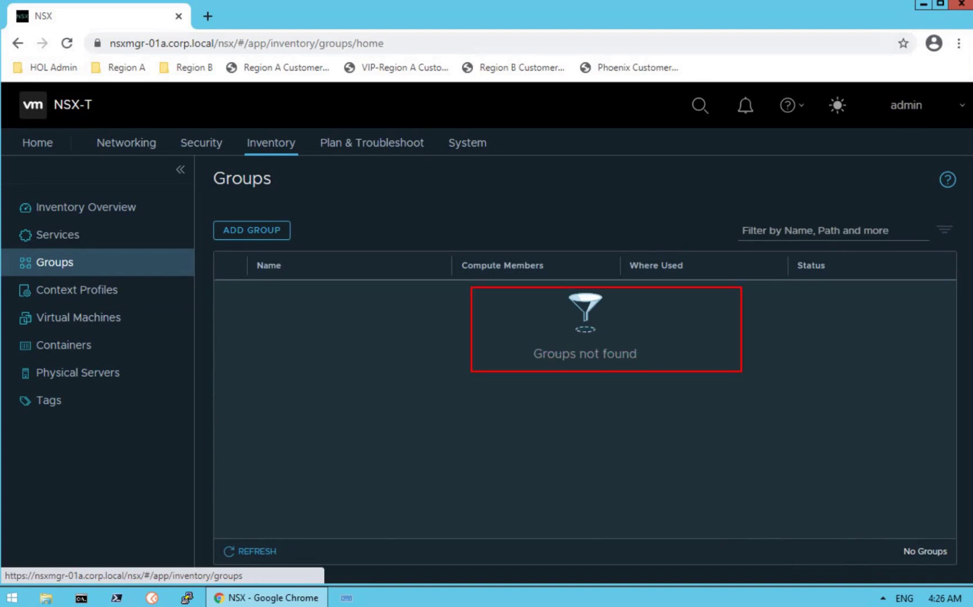
left_click(258, 232)
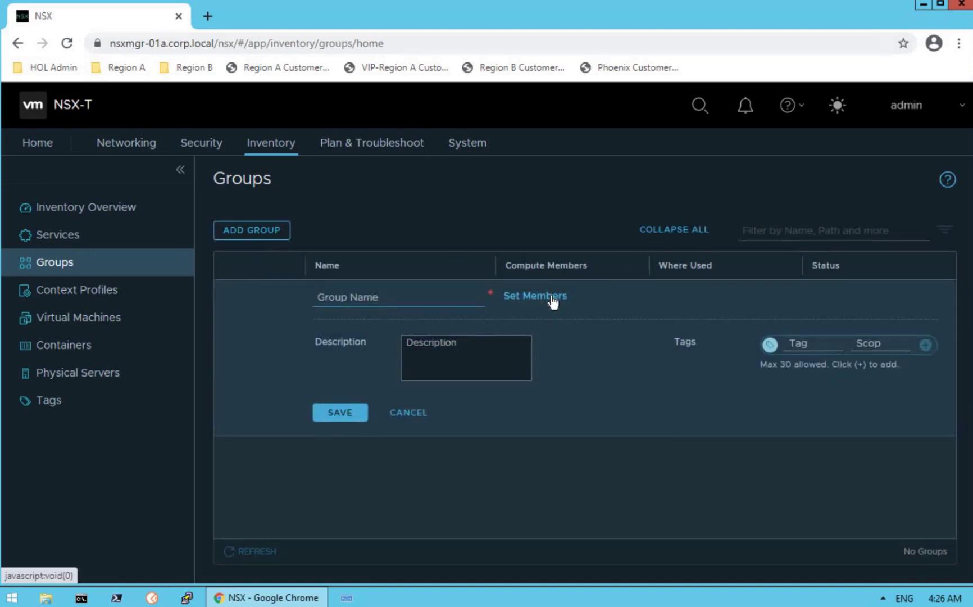
left_click(409, 412)
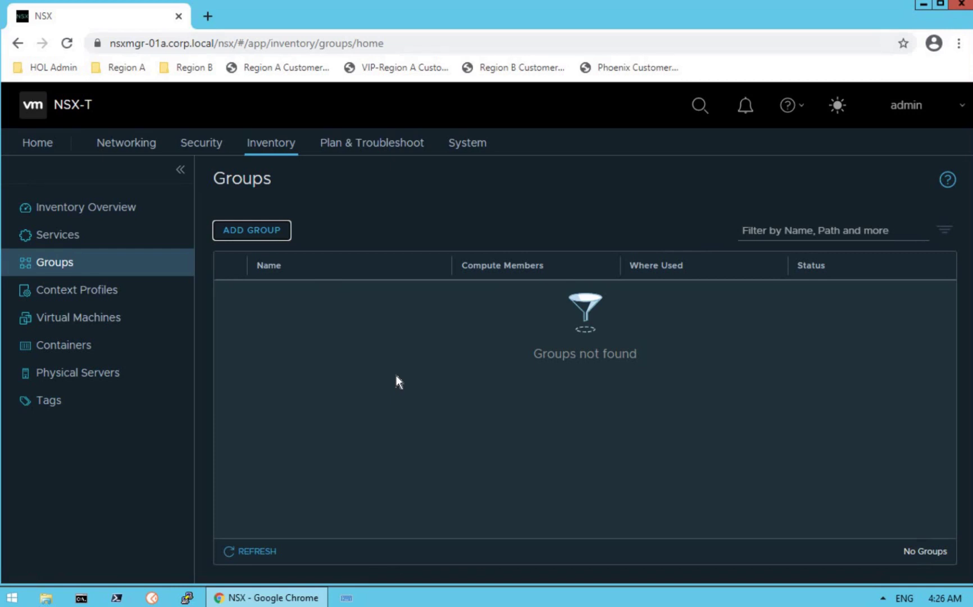
Step: Browse the Context Profiles App IDs, FQDNs and URL Categories lists
left_click(73, 291)
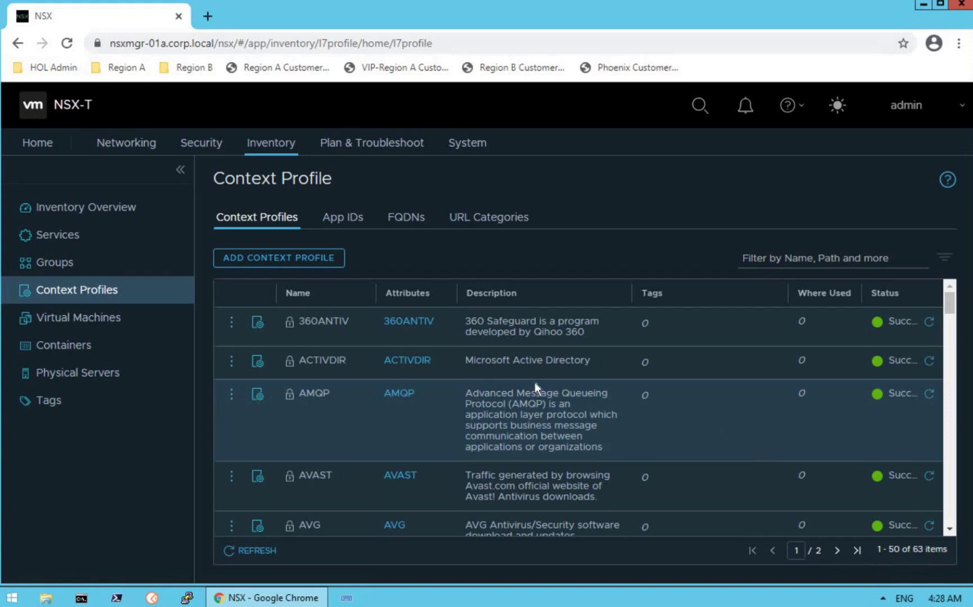
left_click(348, 218)
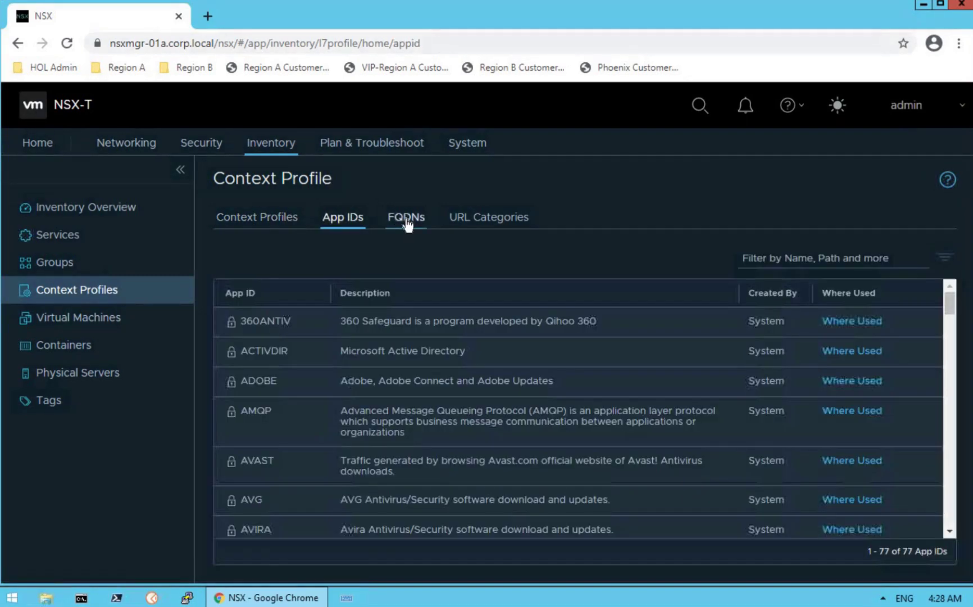
left_click(406, 219)
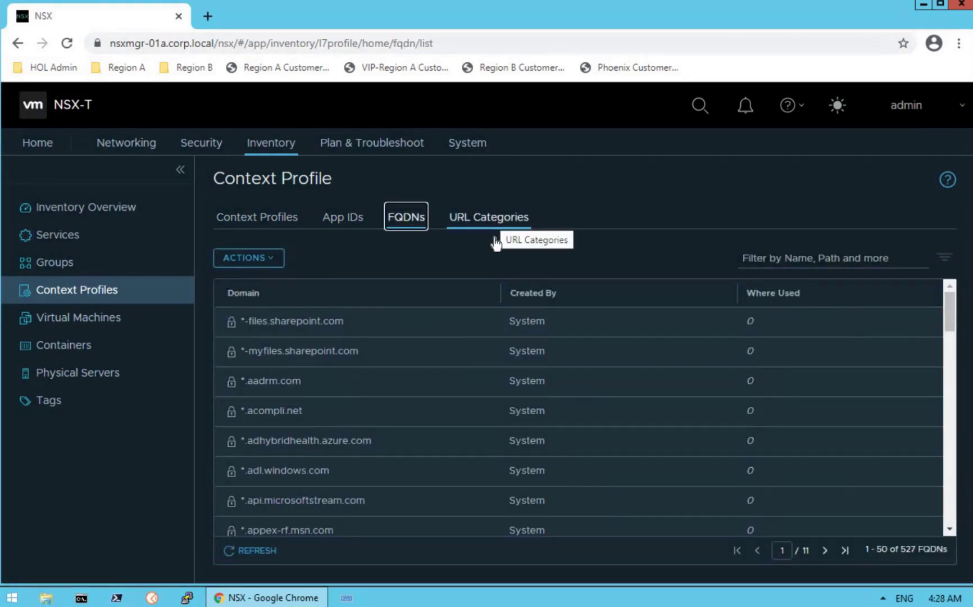
left_click(495, 222)
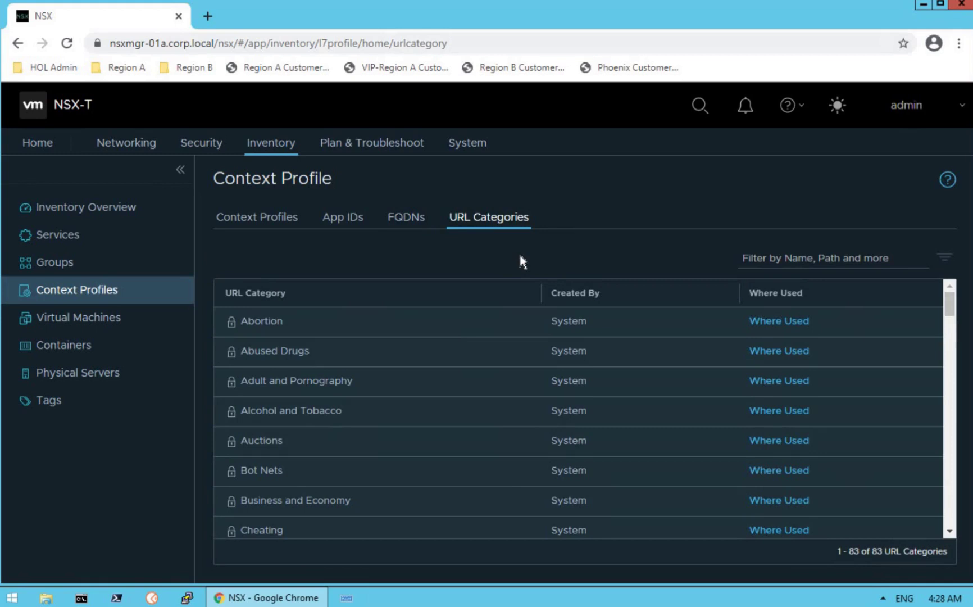
Step: List the 9 virtual machines and view then close app-01a's virtual interface details
left_click(79, 318)
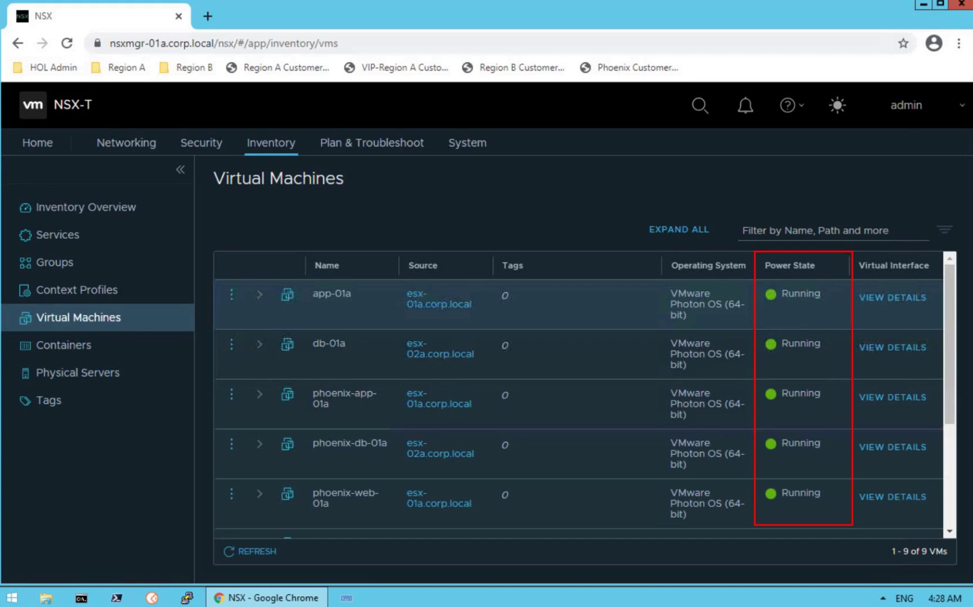
left_click(895, 302)
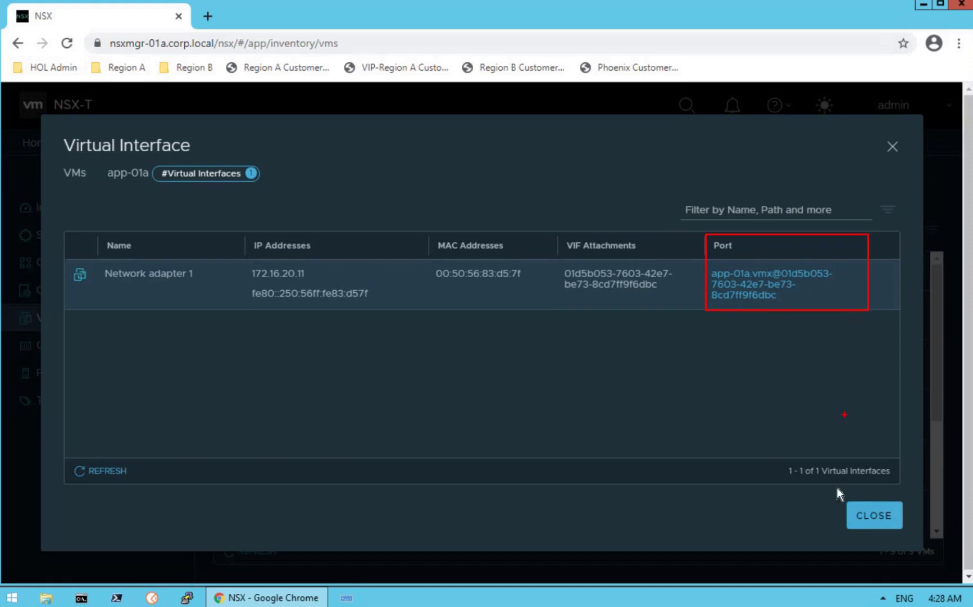
left_click(873, 514)
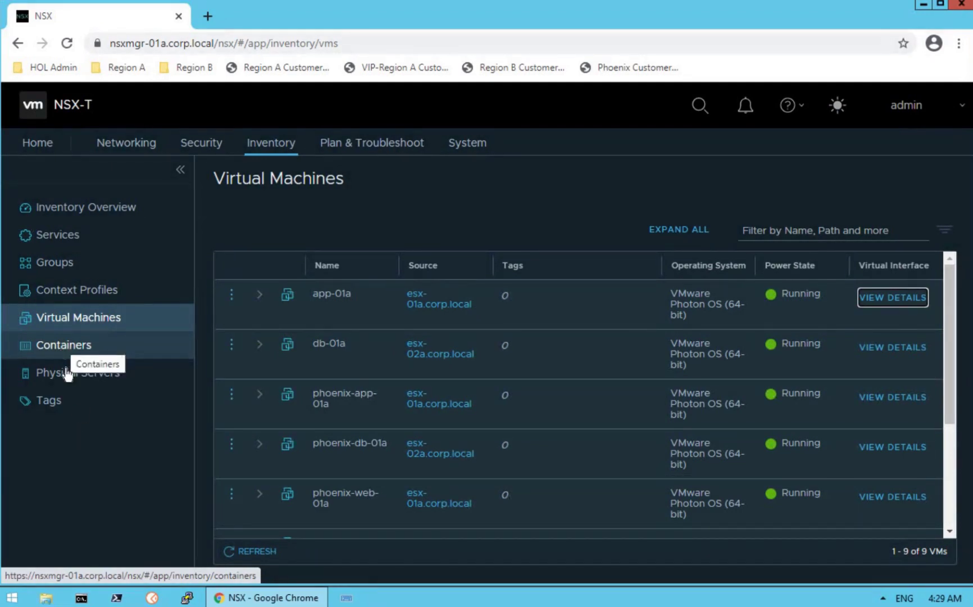
Step: Visit the Containers, Physical Servers and Tags inventory pages in turn
left_click(73, 349)
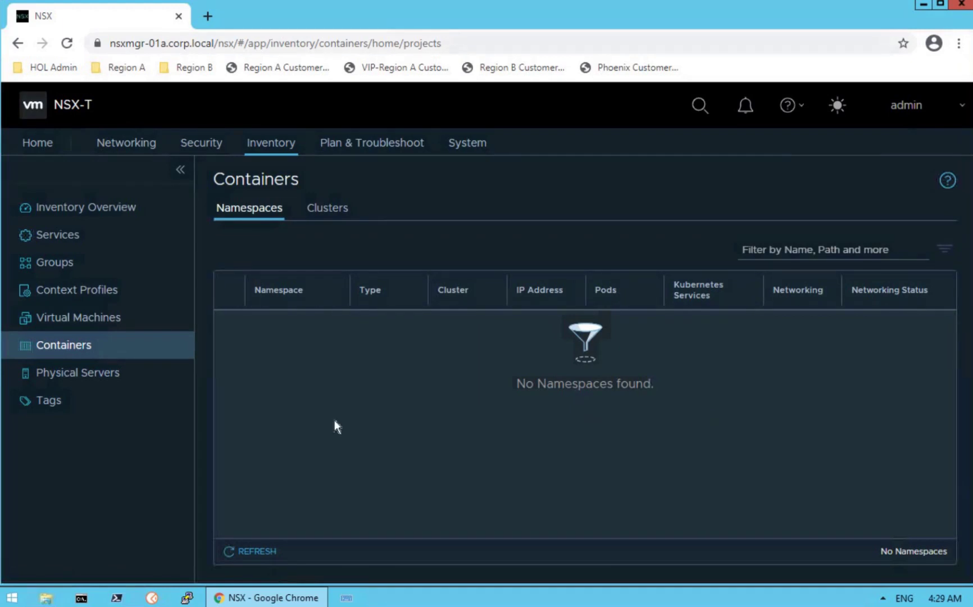
left_click(102, 381)
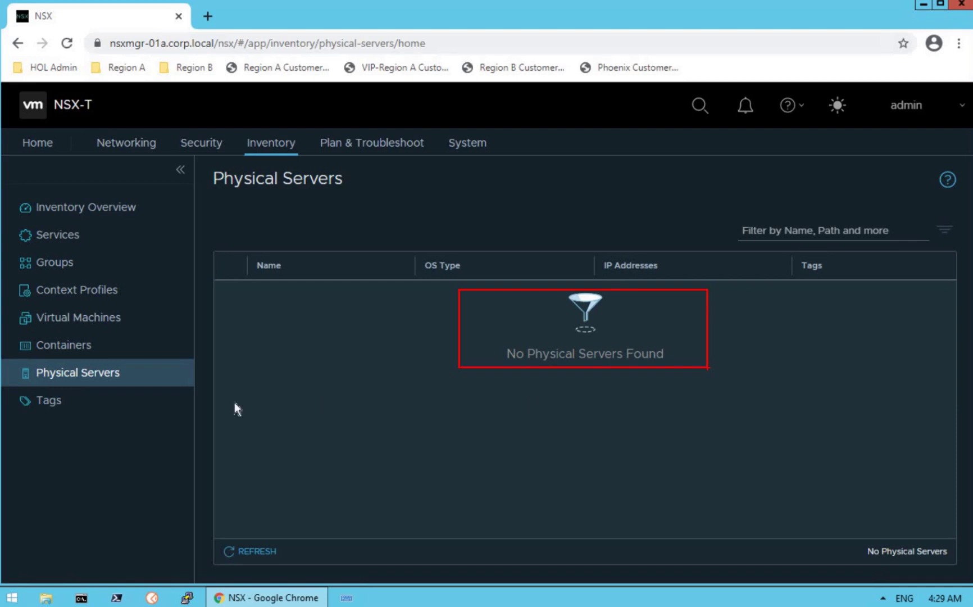
left_click(49, 404)
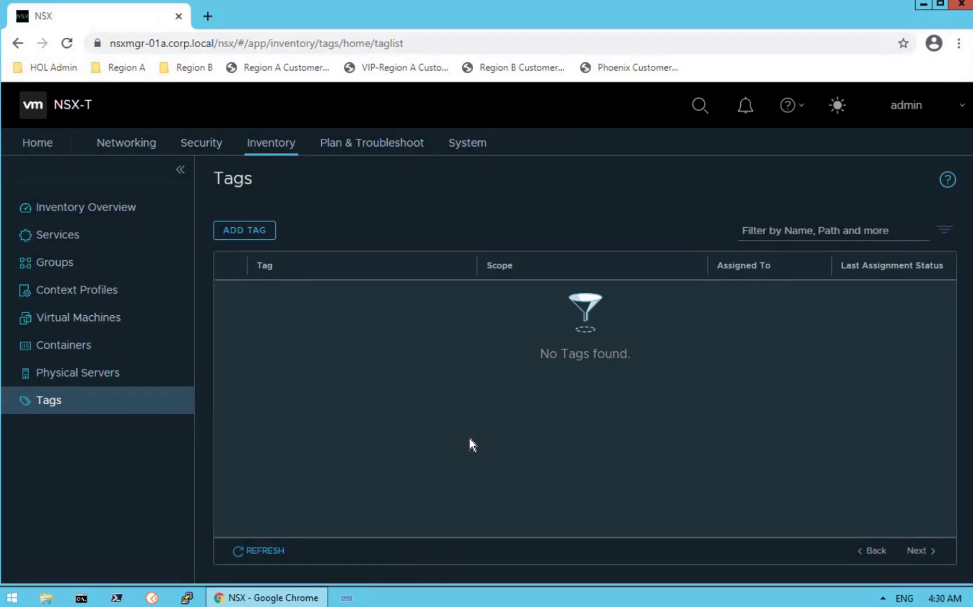
left_click(245, 230)
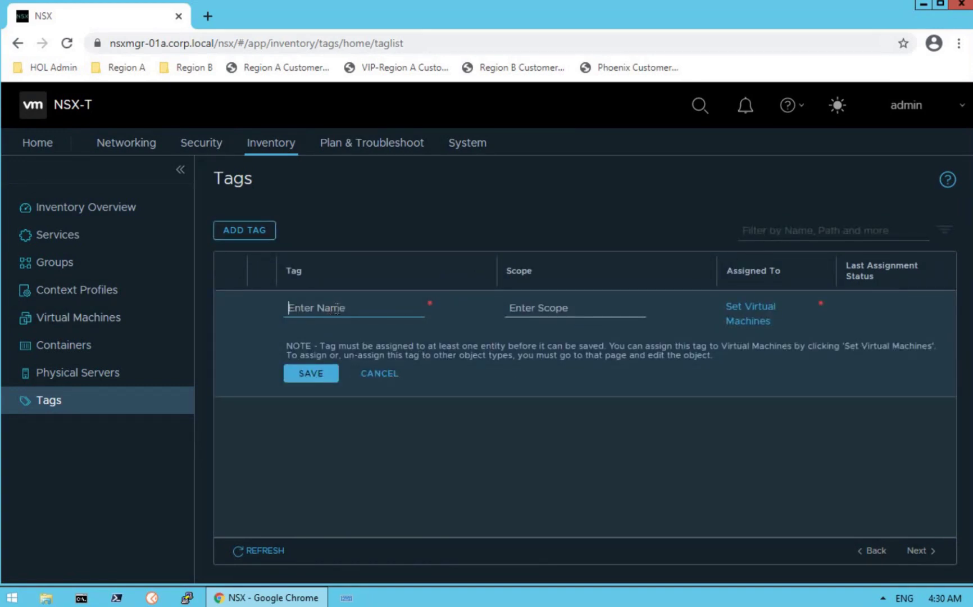
key("Tab")
left_click(381, 374)
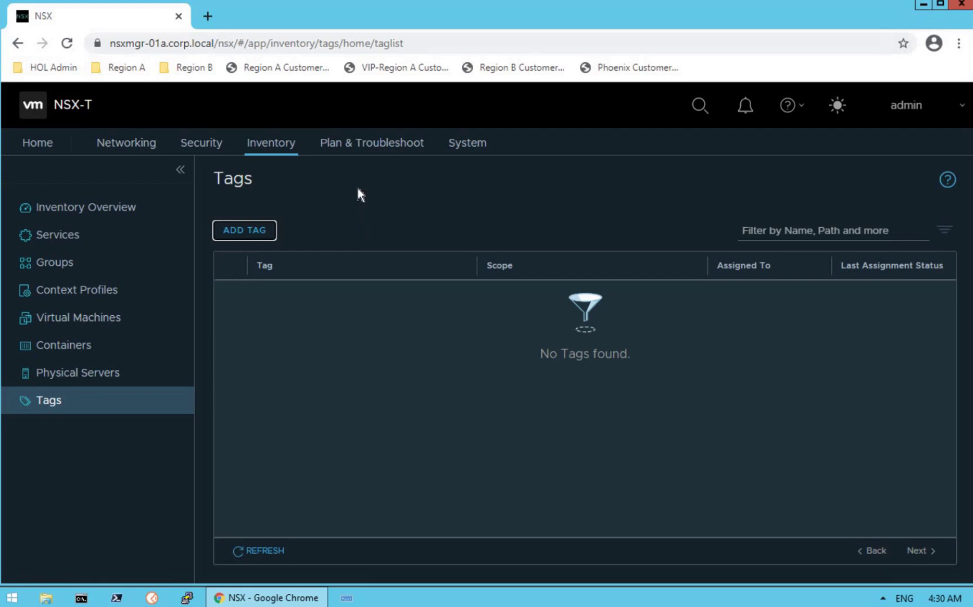
Step: Open Discover & Take Action under Plan & Troubleshoot and highlight its NSX Intelligence prompt
left_click(363, 144)
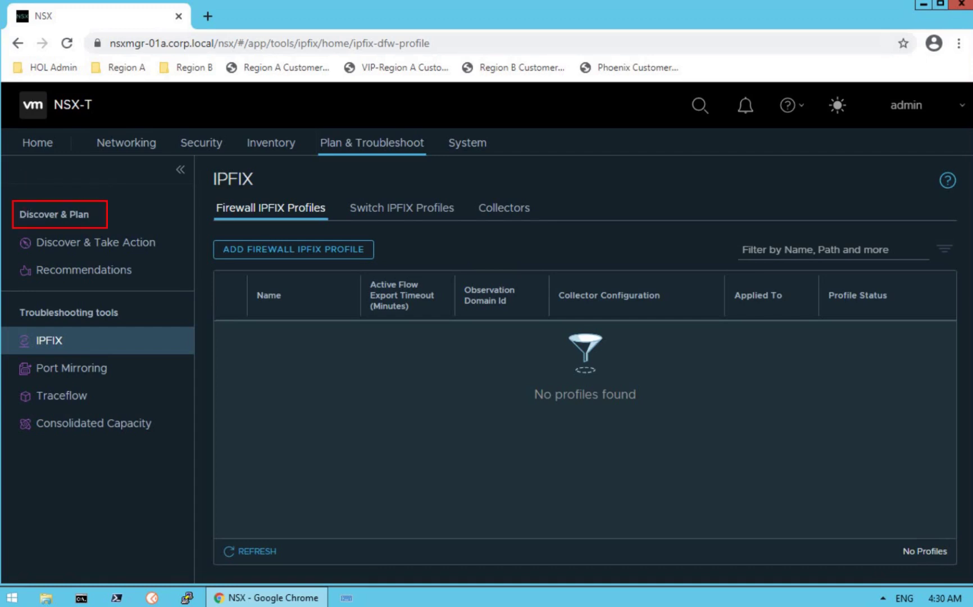
left_click(79, 247)
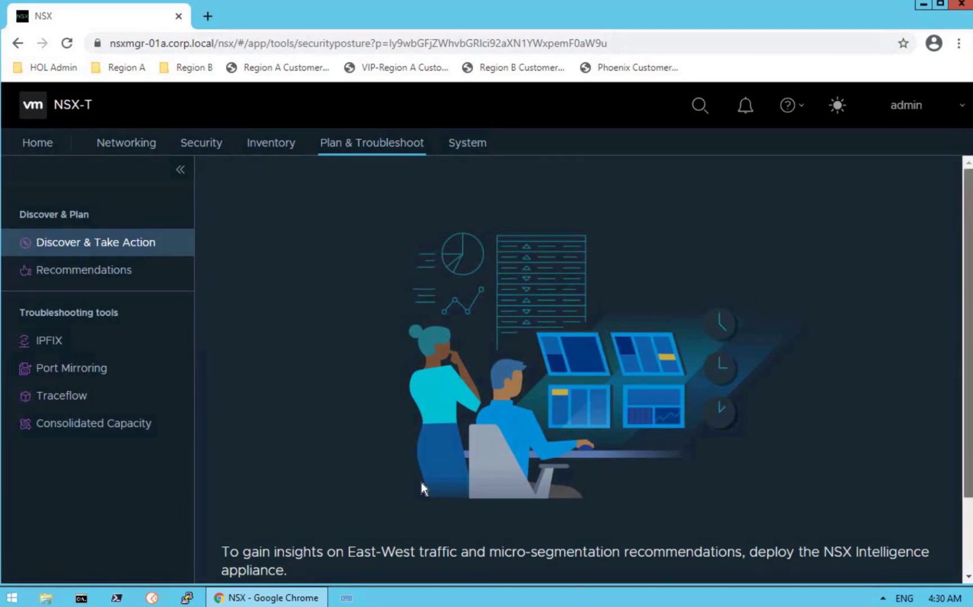
scroll(421, 482, "down", 2)
mouse_move(214, 438)
left_mouse_down()
mouse_move(343, 470)
mouse_move(746, 471)
mouse_move(936, 496)
left_mouse_up()
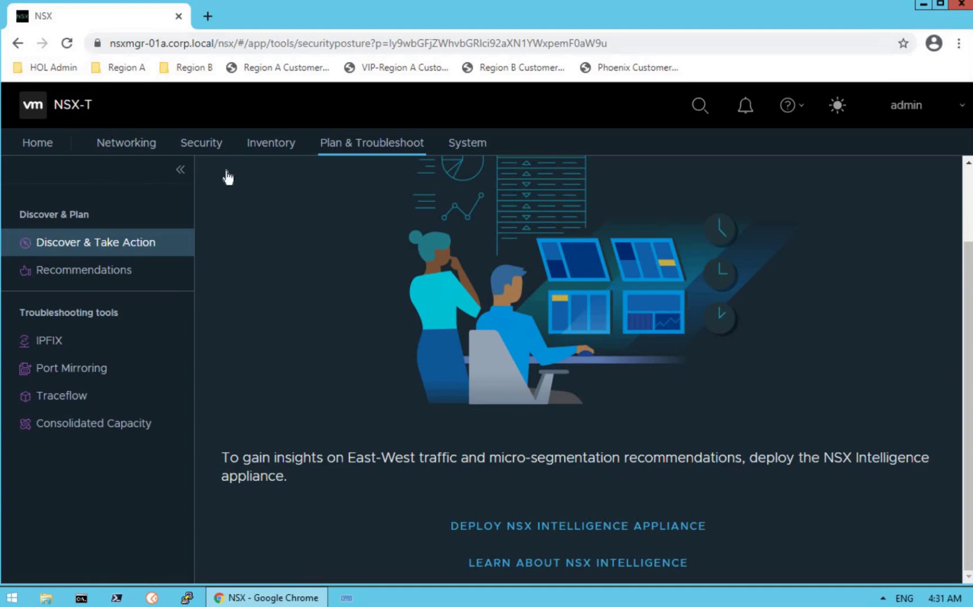
Step: Visit the IPFIX tool, then return to the Discover & Take Action page
left_click(270, 143)
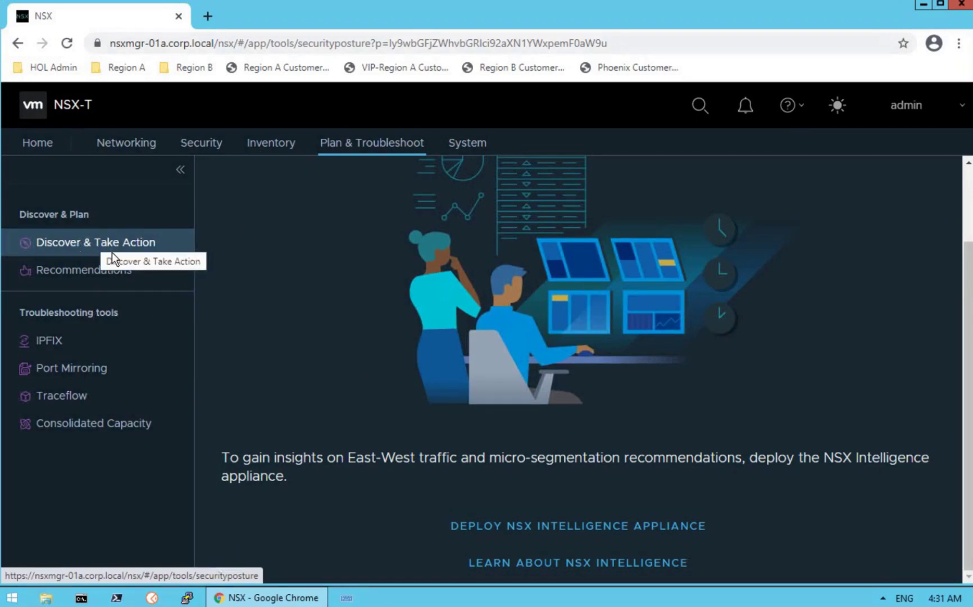
left_click(49, 342)
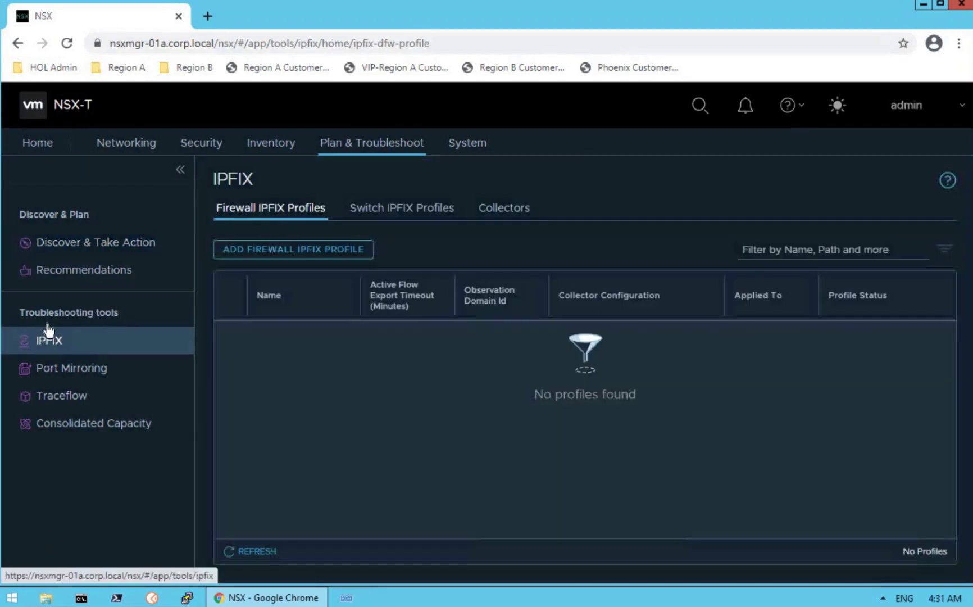
left_click(77, 247)
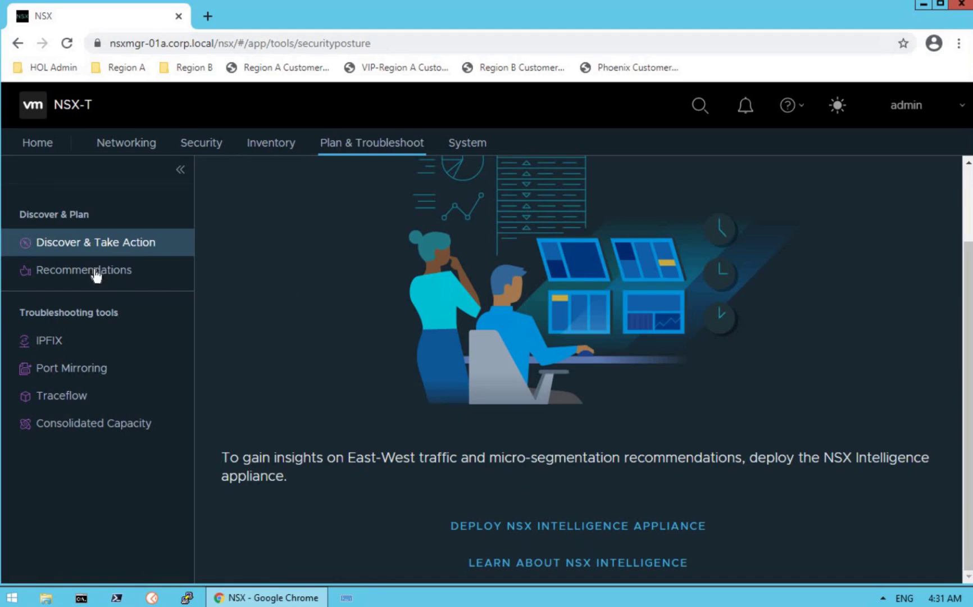
Step: Open Recommendations under Discover & Plan and highlight its sidebar entry
left_click(145, 282)
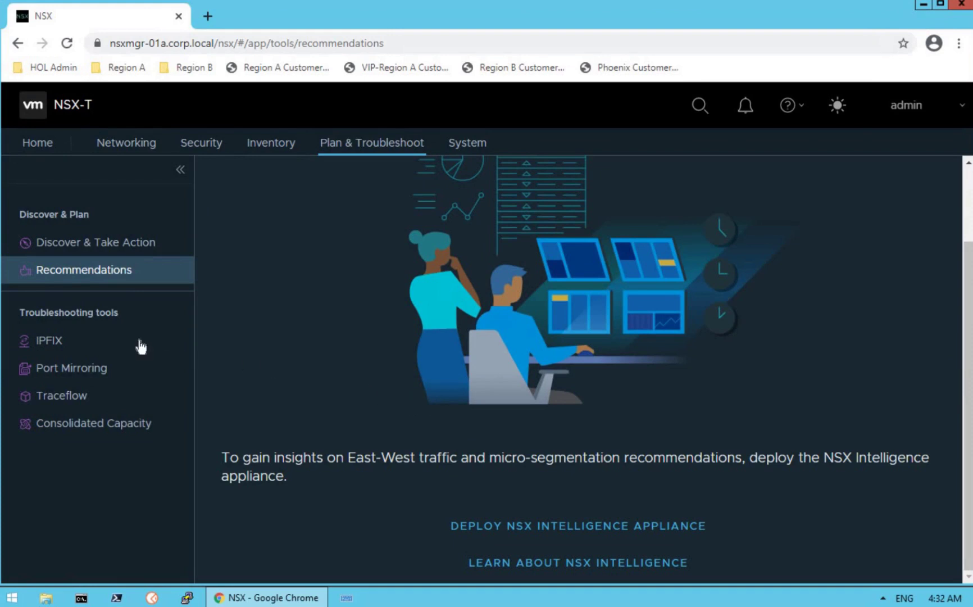
left_click_drag(17, 294, 137, 326)
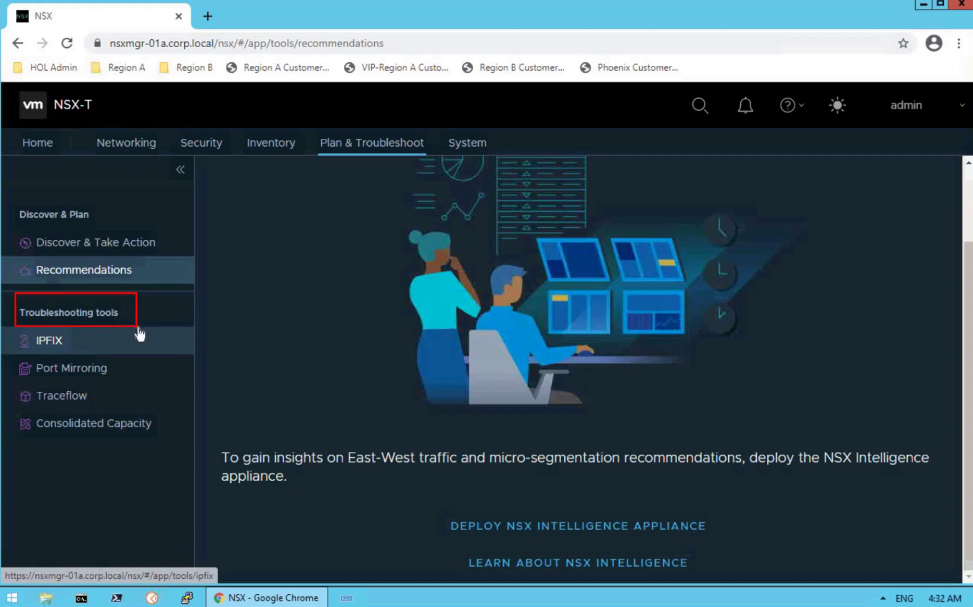
key("Escape")
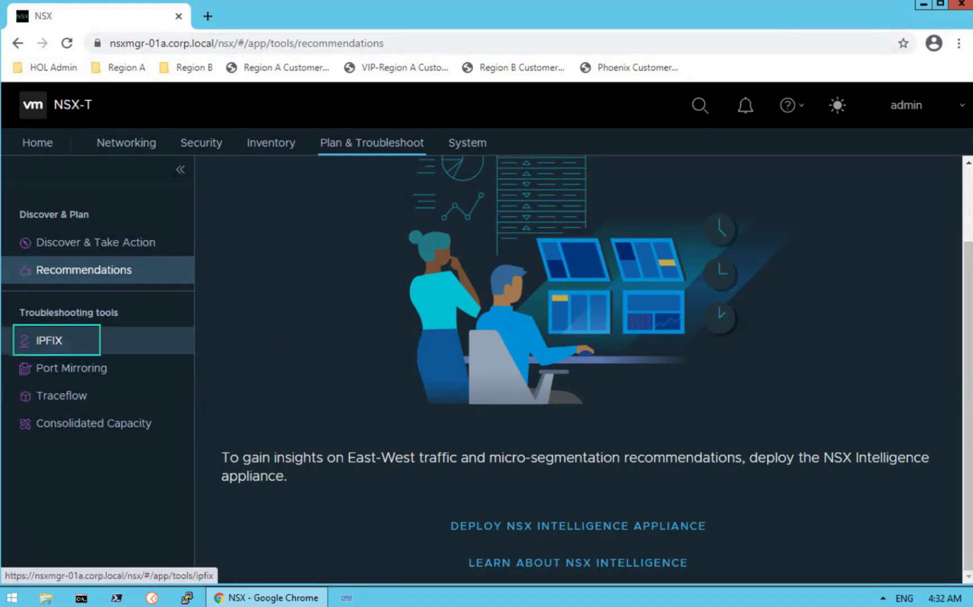
Step: Review the empty IPFIX profiles page and its tabs, then go to Port Mirroring
left_click(50, 341)
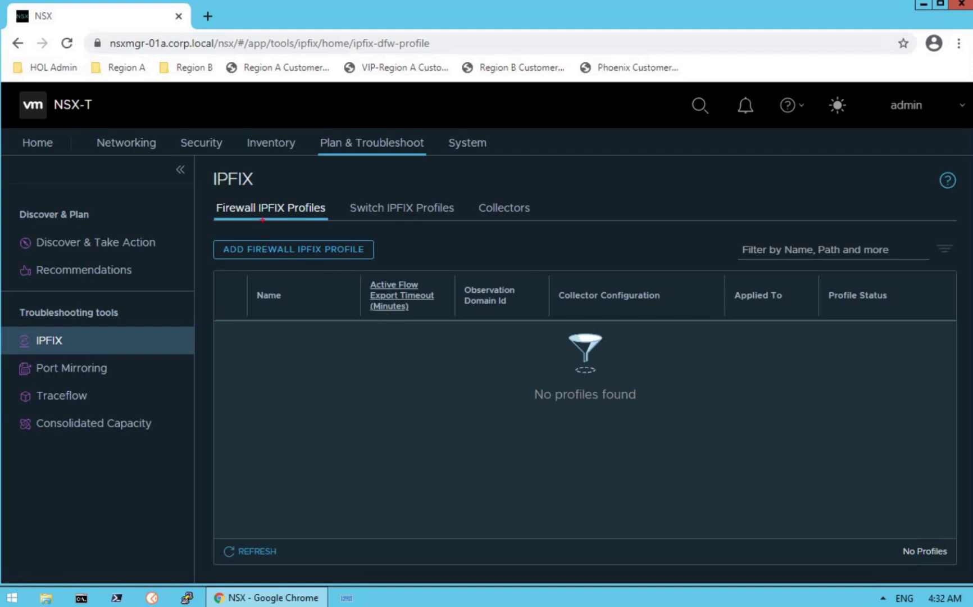
mouse_move(212, 195)
left_mouse_down()
mouse_move(321, 220)
mouse_move(459, 222)
left_mouse_up()
left_click_drag(477, 187, 553, 225)
left_click(78, 374)
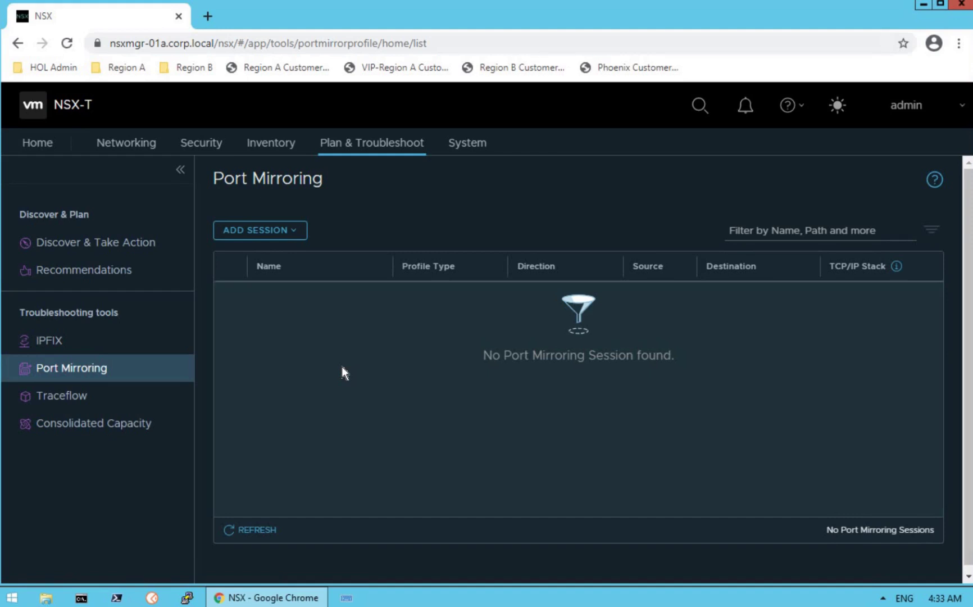
left_click(297, 233)
left_click(303, 233)
left_click(303, 235)
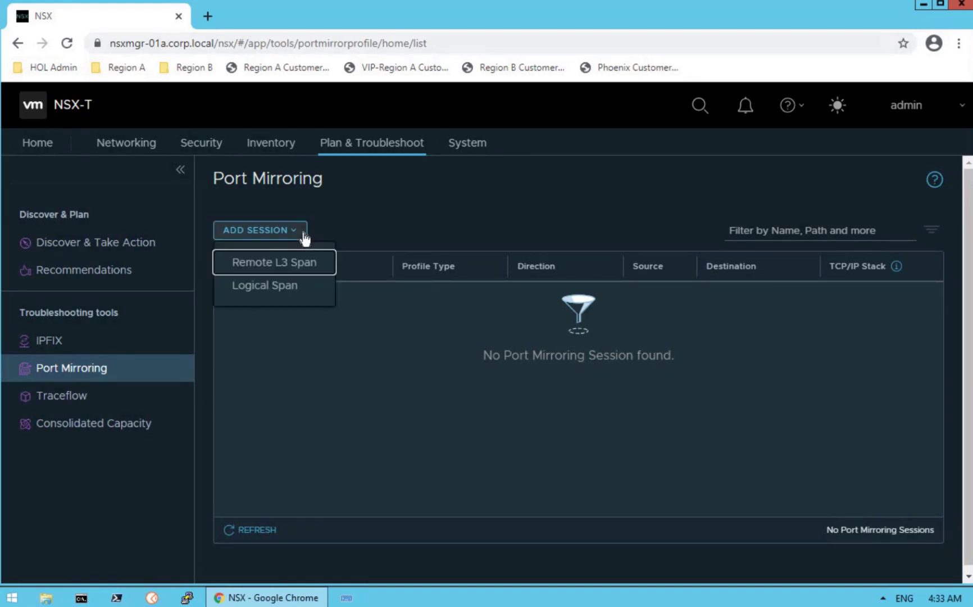
left_click(337, 228)
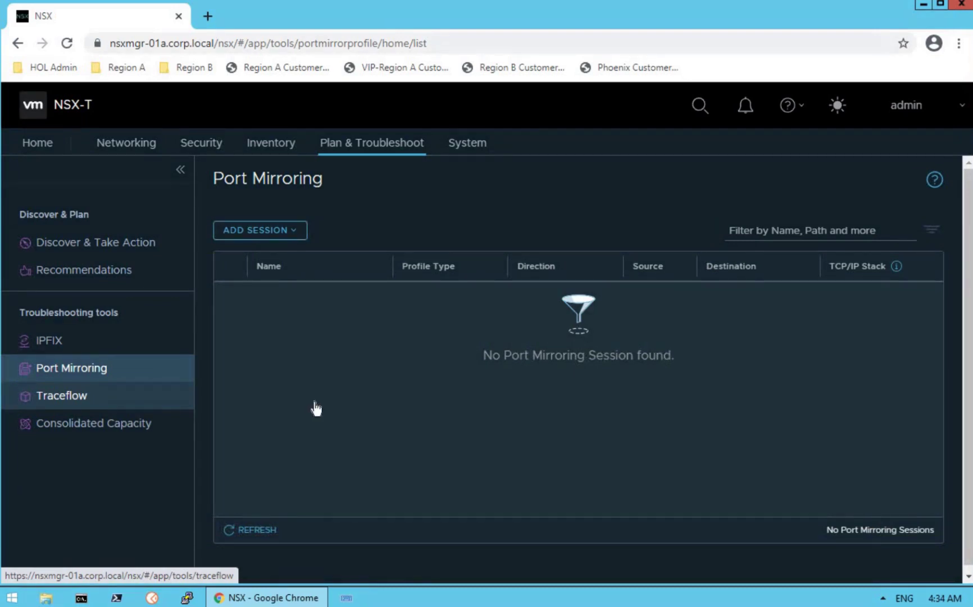
Step: Go from Traceflow to the Consolidated Capacity page showing Segments 3 of 10,000 and Compute Manager 1 of 16
key("Return")
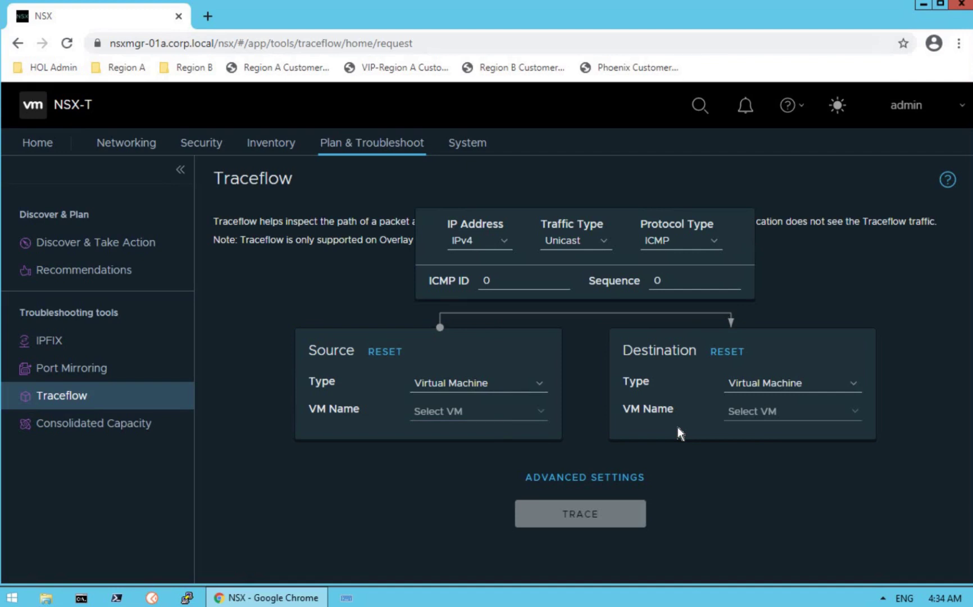
left_click(98, 427)
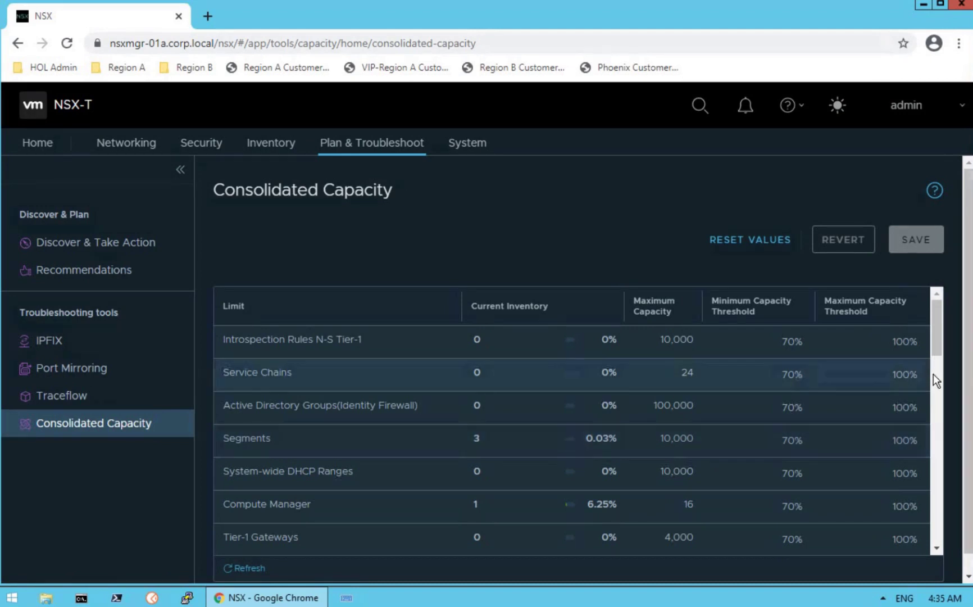
Step: Scroll the capacity table down to Services at 409 of 8,000 and Distributed Firewall Sections at 2 of 10,000
left_click(934, 416)
scroll(932, 428, "down", 5)
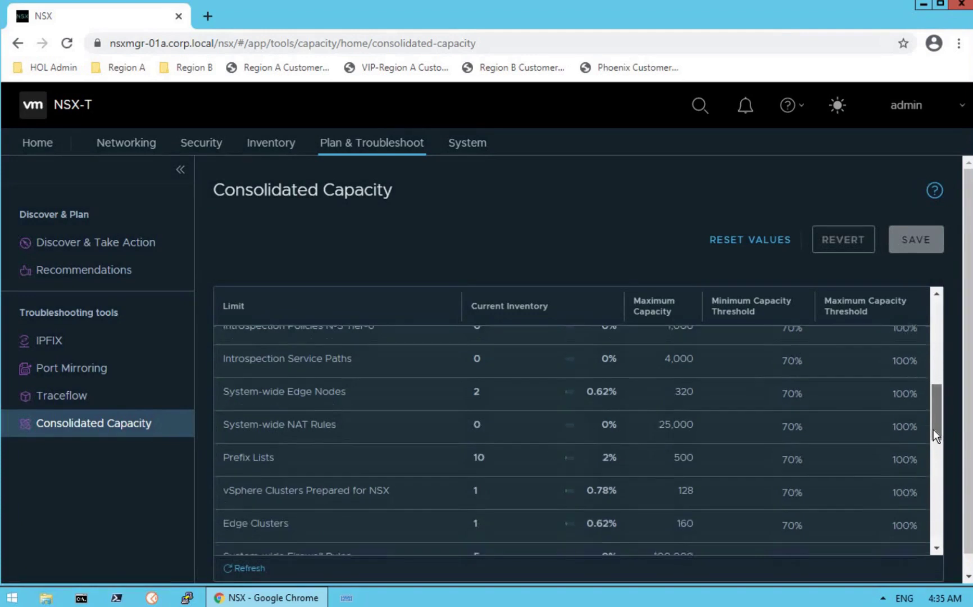
scroll(937, 471, "down", 4)
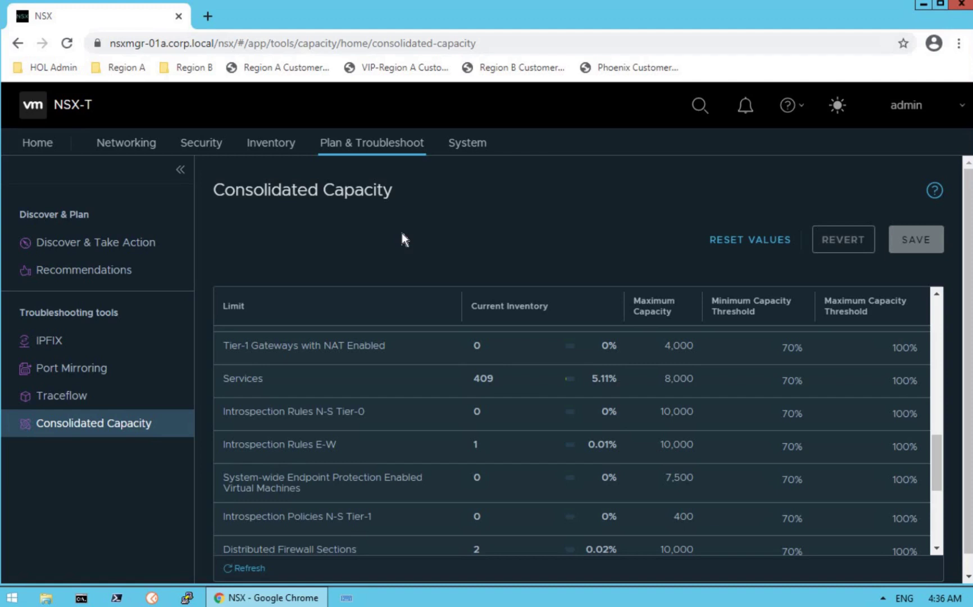
left_click_drag(438, 127, 511, 153)
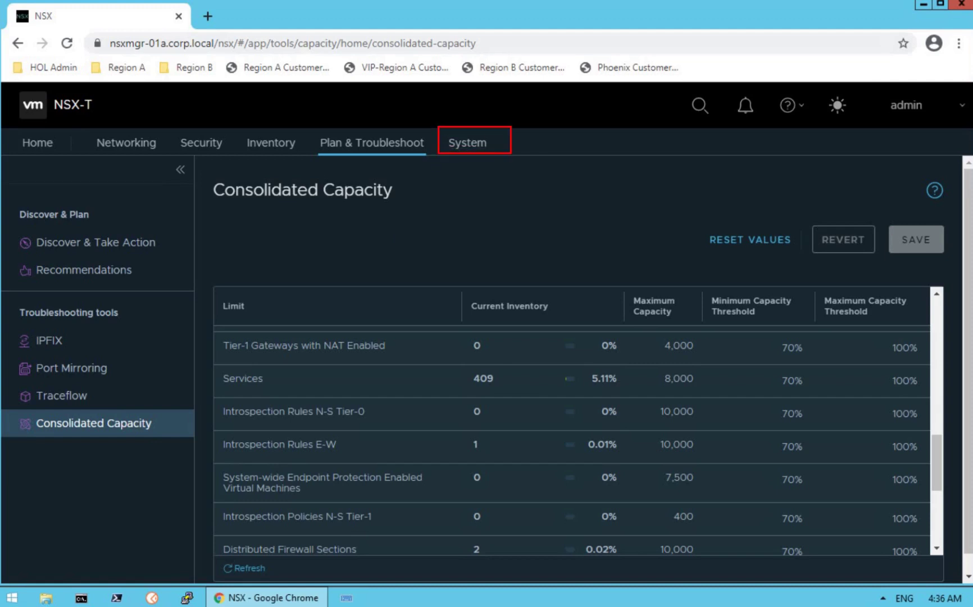